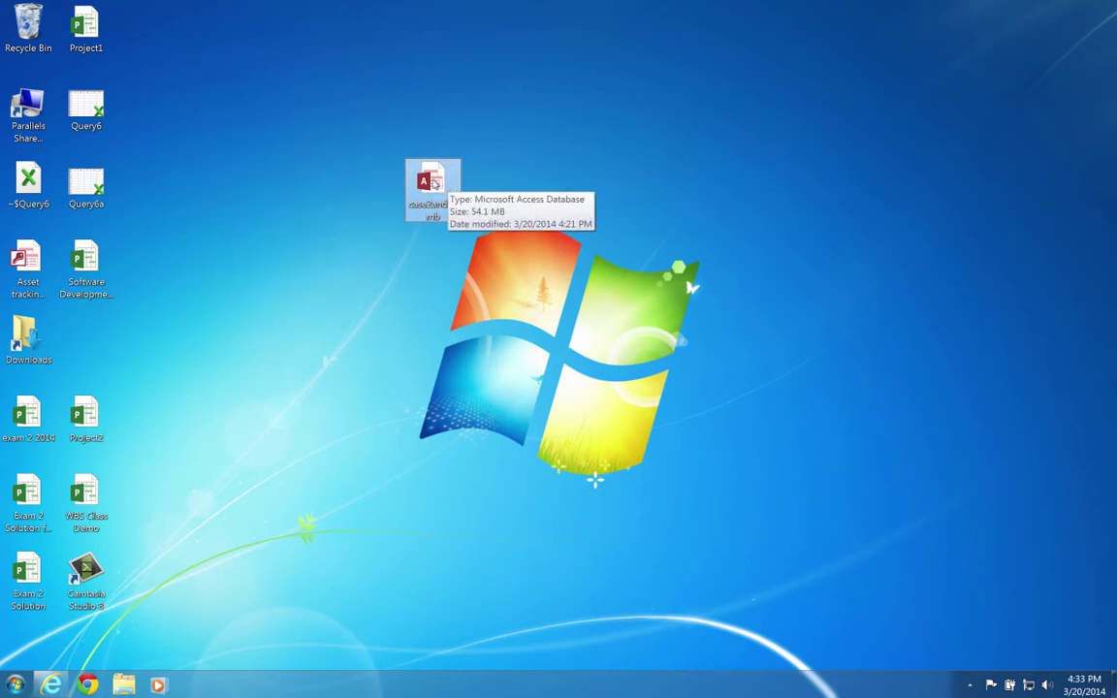
Open the case2and3emb database from the desktop, enable its content and widen the Navigation Pane
{"action": "double_click", "coordinate": [434, 185]}
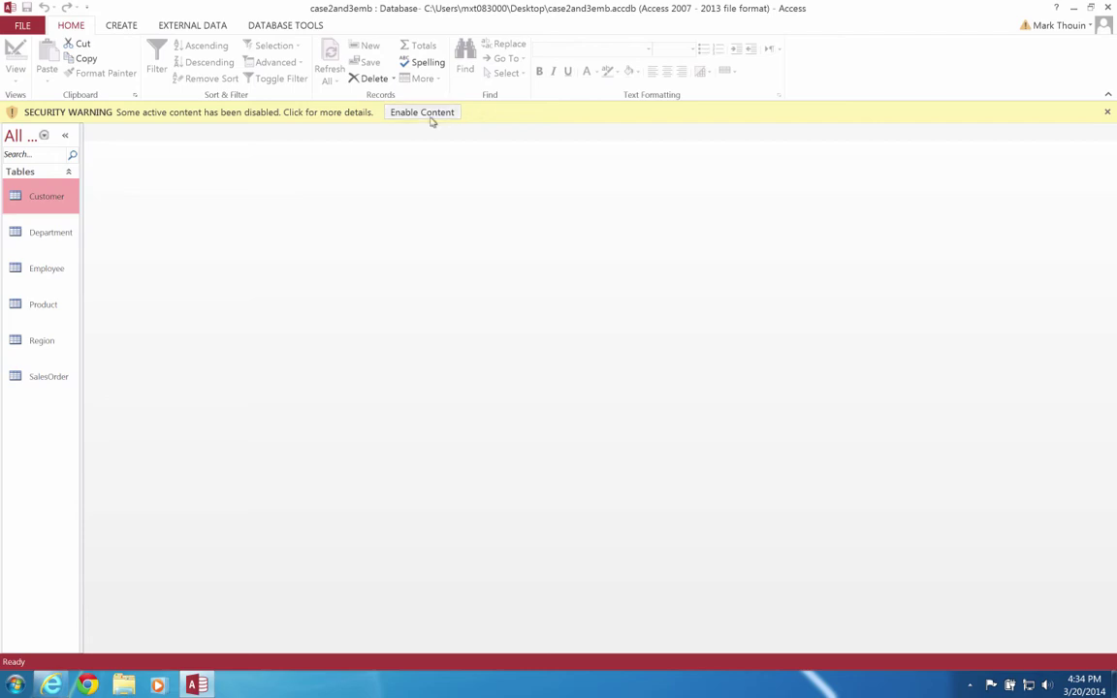
{"action": "left_click", "coordinate": [432, 117]}
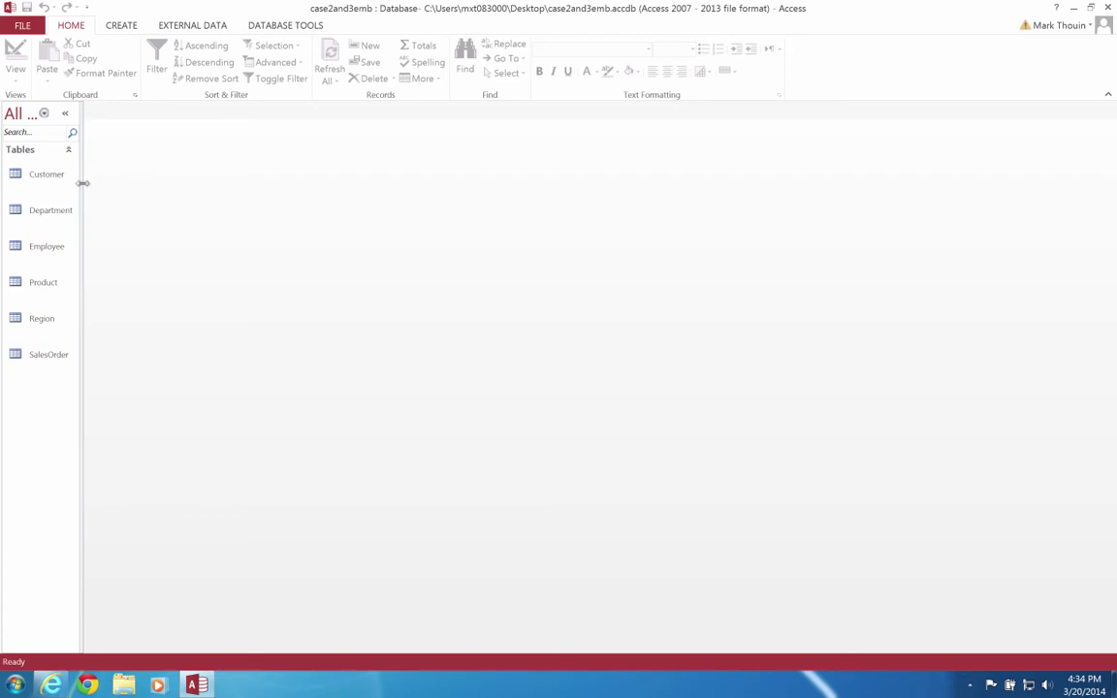
{"action": "left_click_drag", "start_coordinate": [84, 184], "coordinate": [156, 185]}
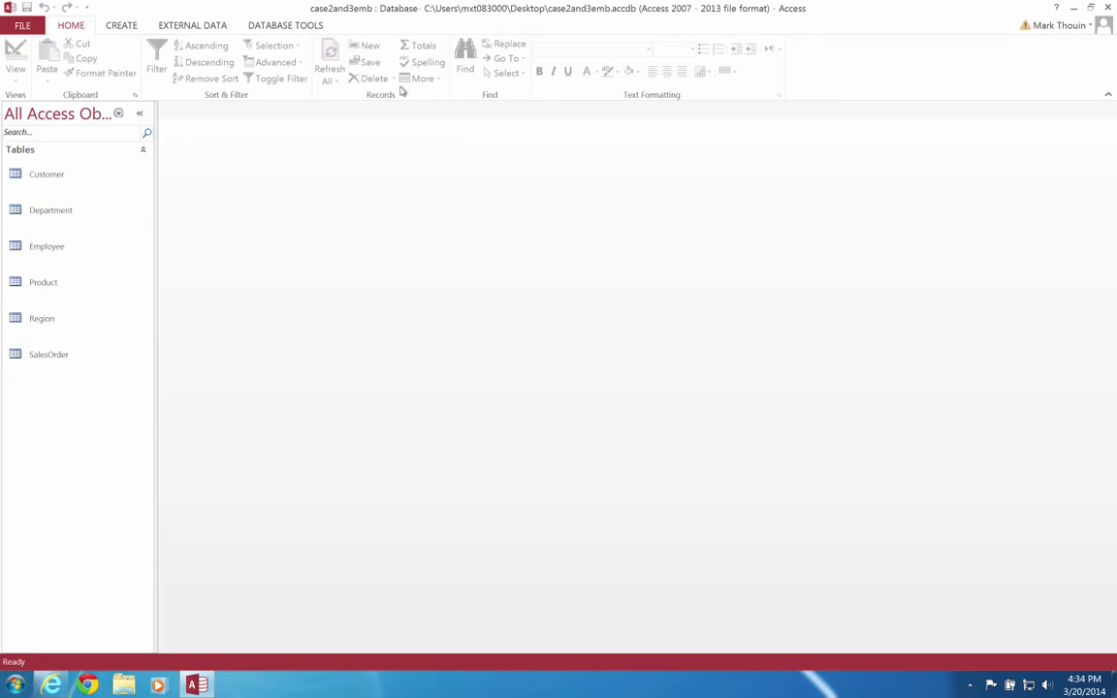
{"action": "left_click", "coordinate": [122, 28]}
{"action": "left_click", "coordinate": [172, 27]}
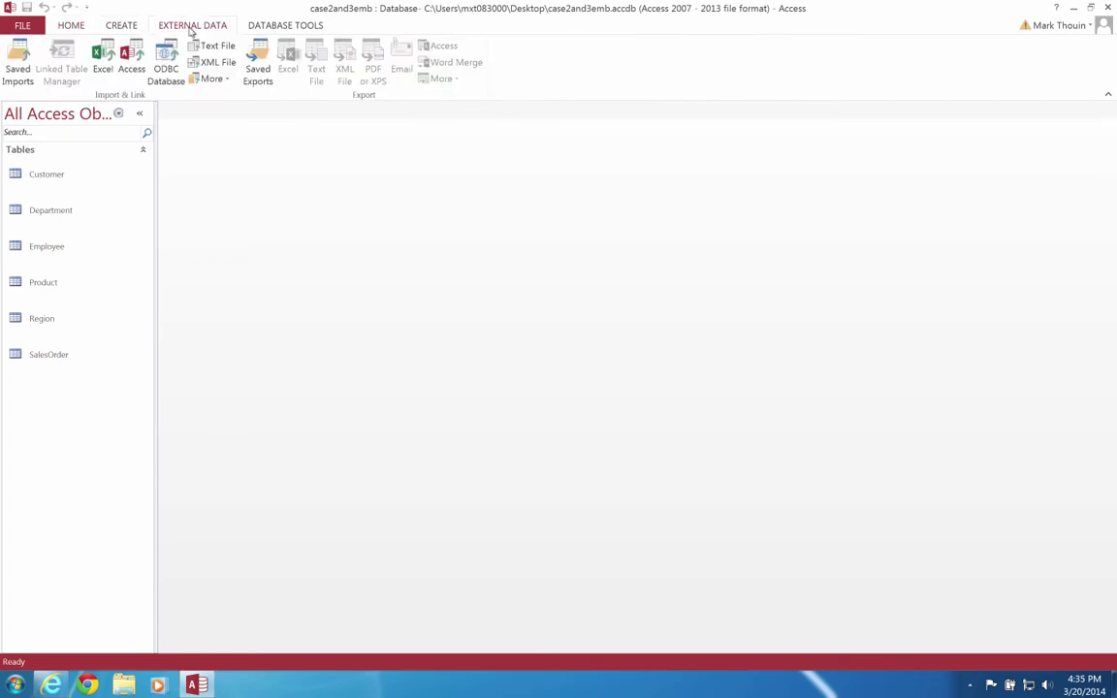
{"action": "left_click", "coordinate": [22, 27]}
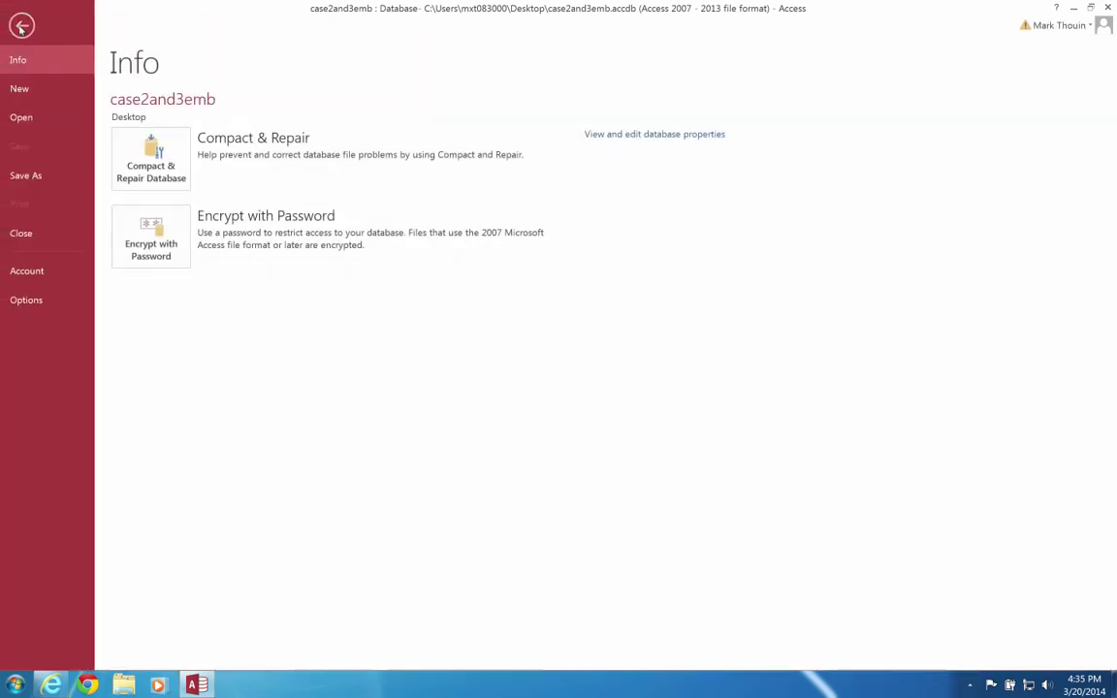
{"action": "left_click", "coordinate": [21, 26]}
{"action": "left_click", "coordinate": [71, 25]}
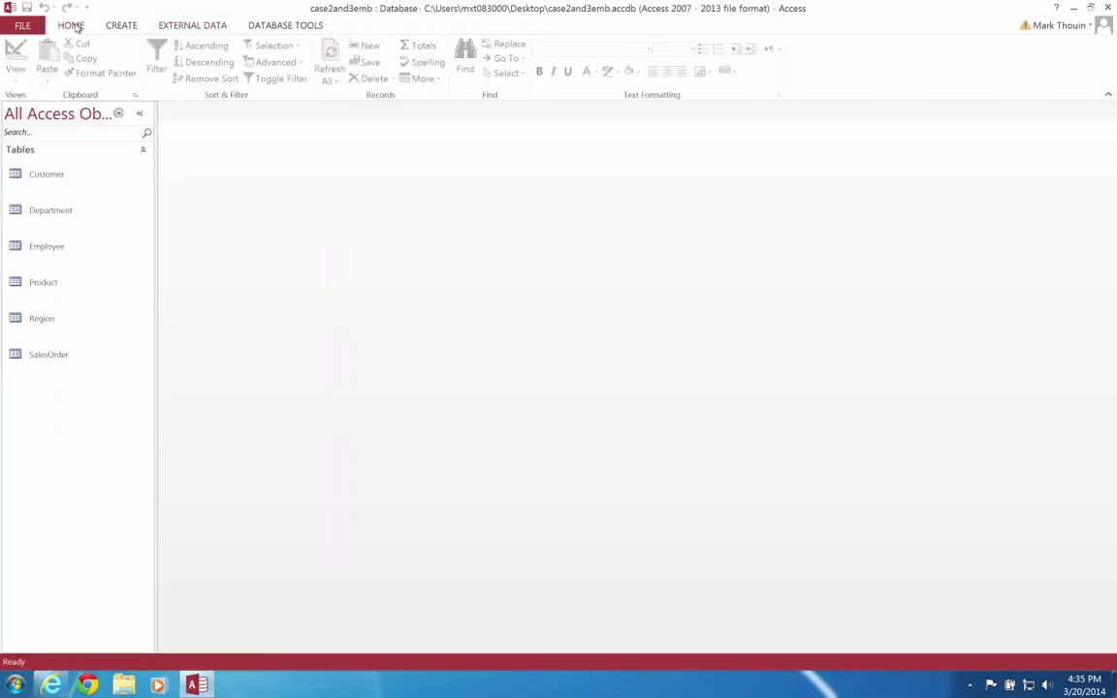
{"action": "left_click", "coordinate": [111, 28]}
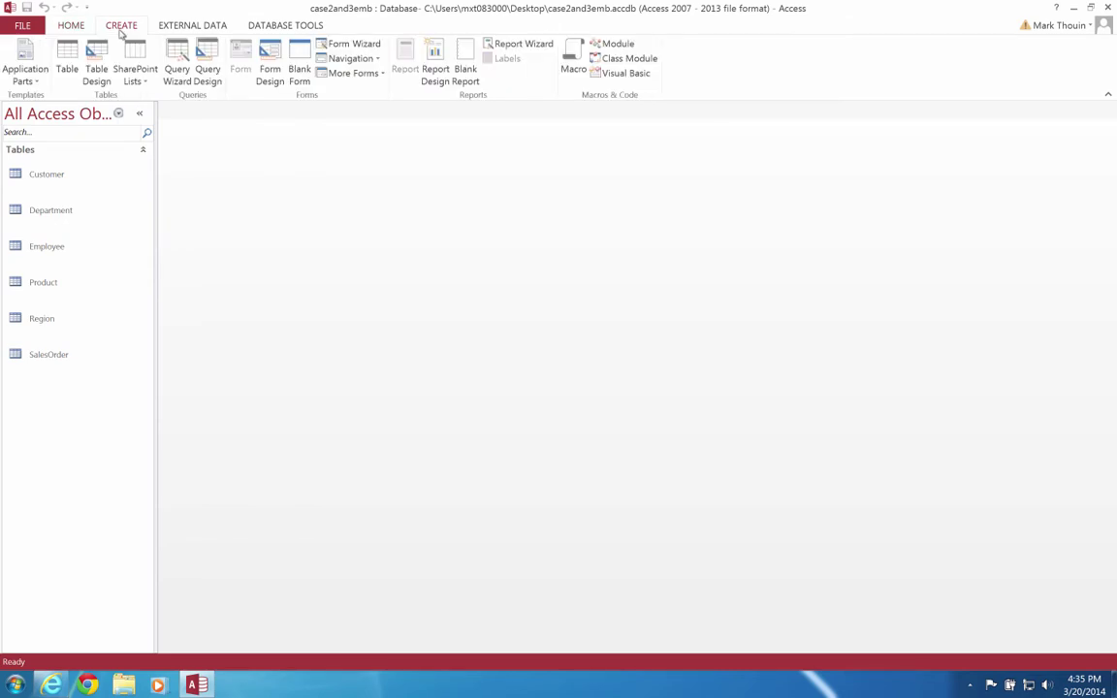
{"action": "left_click", "coordinate": [181, 27]}
{"action": "left_click", "coordinate": [281, 27]}
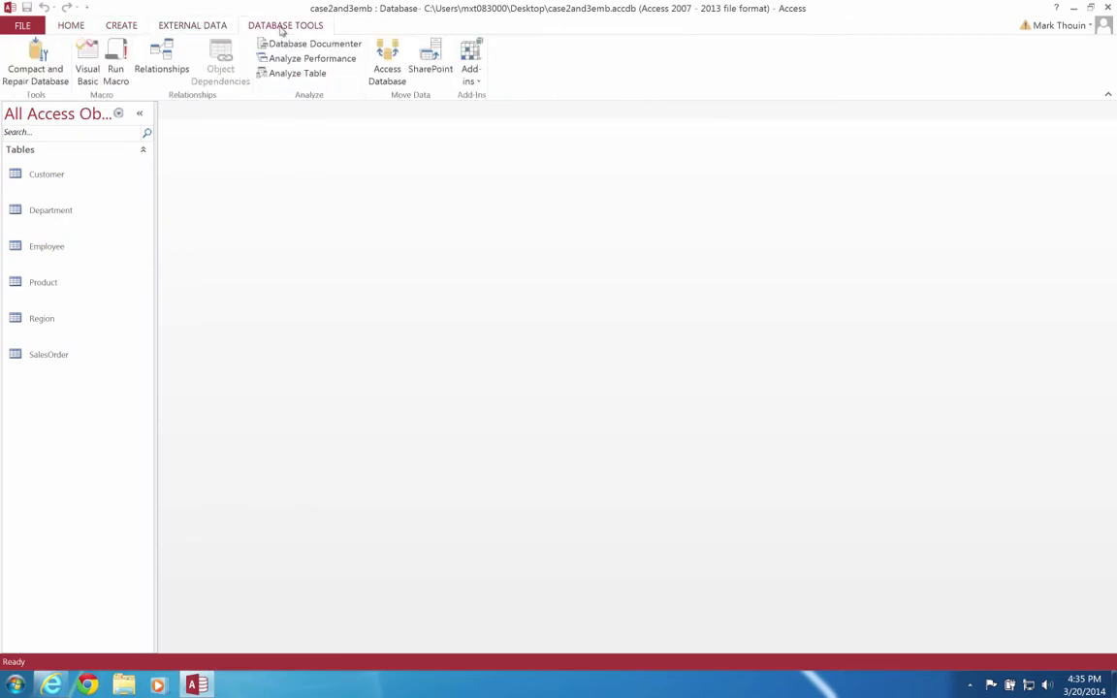
{"action": "left_click", "coordinate": [73, 26]}
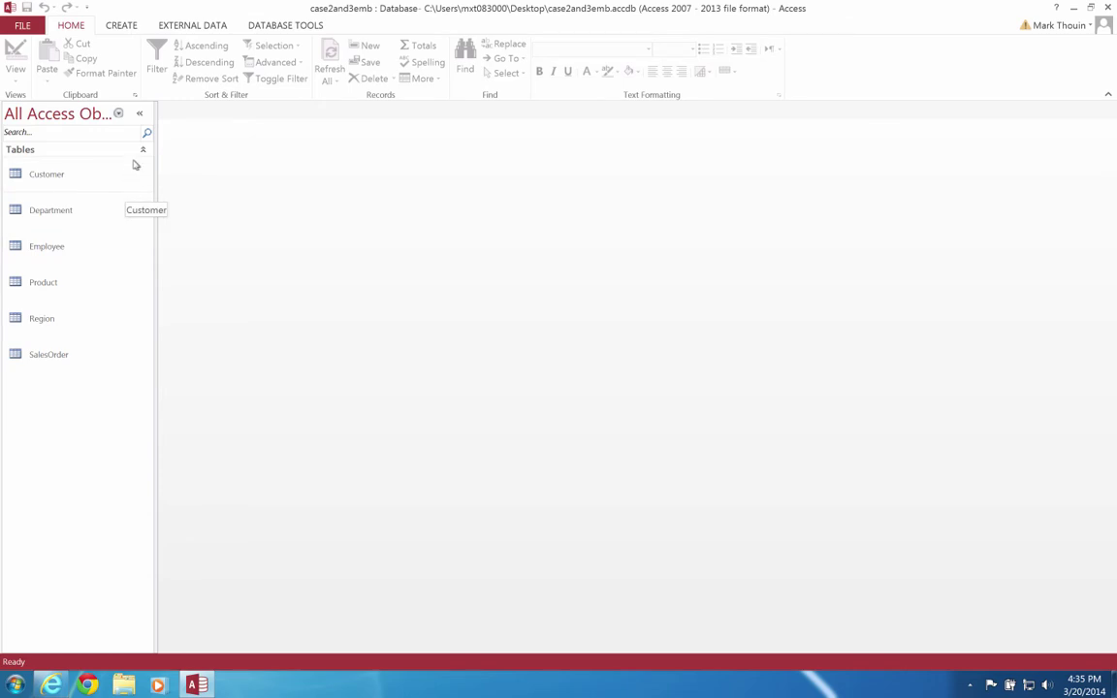
{"action": "left_click", "coordinate": [118, 114]}
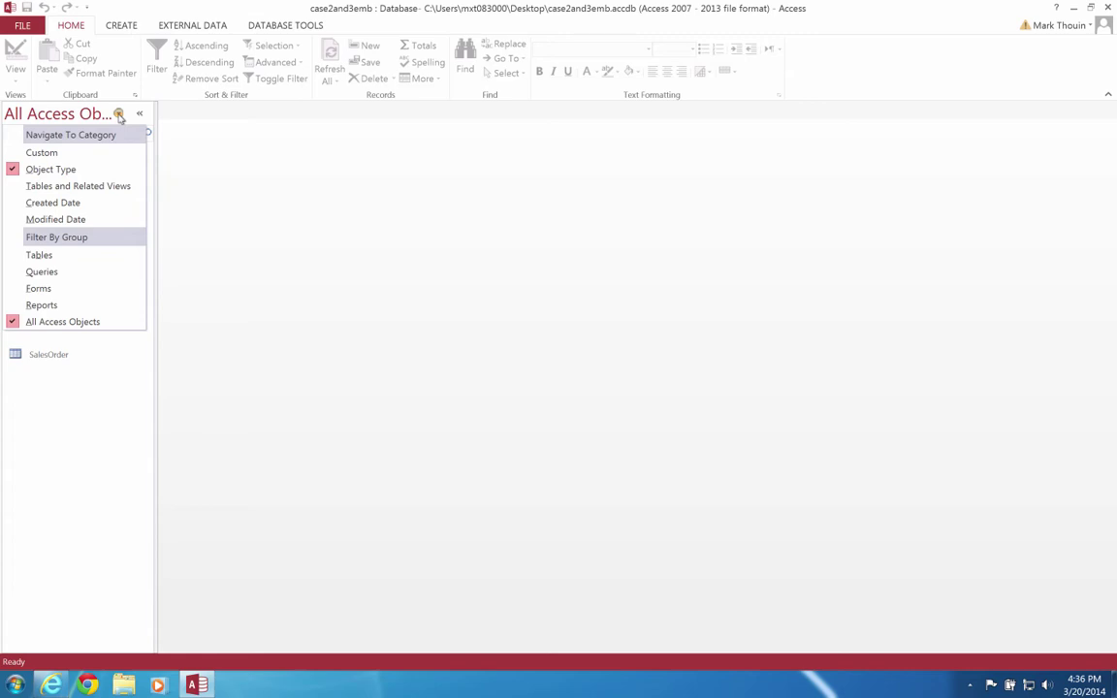
{"action": "left_click", "coordinate": [119, 116]}
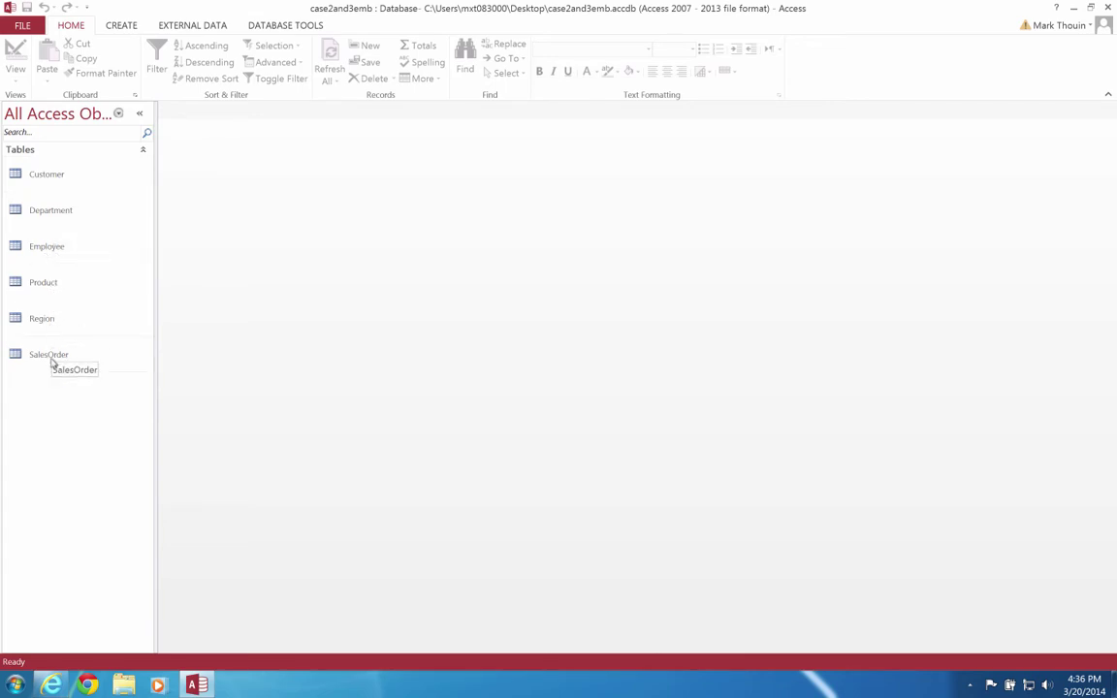
Open the Customer table and browse its records down to the last one and the blank new-record row
{"action": "double_click", "coordinate": [59, 178]}
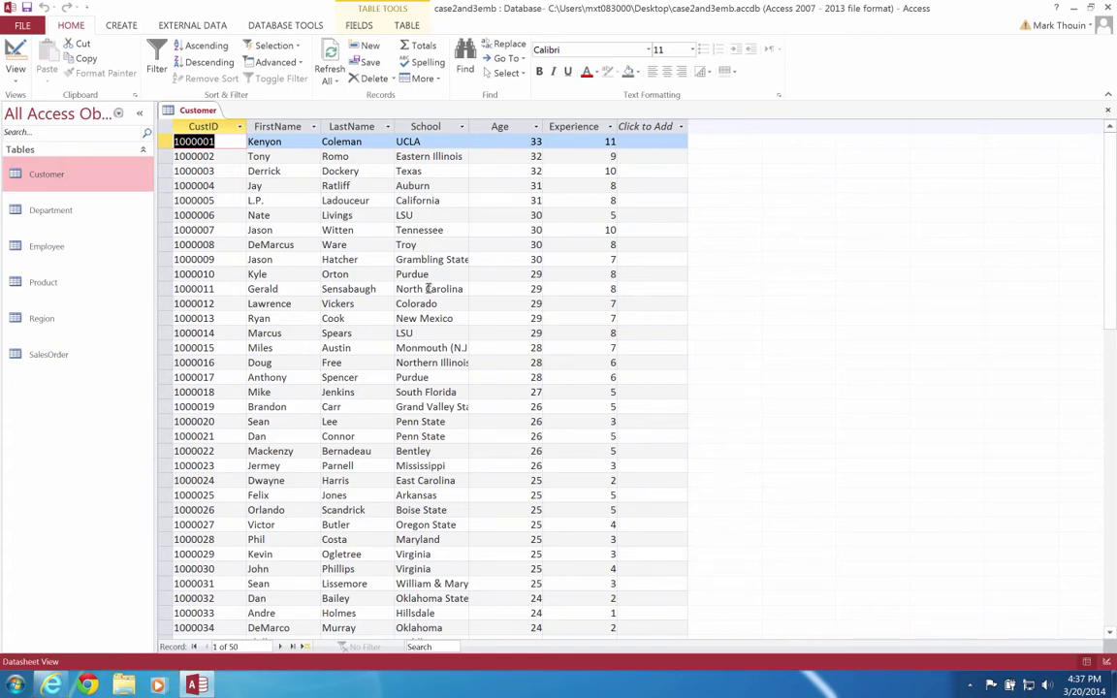
{"action": "left_click", "coordinate": [164, 141]}
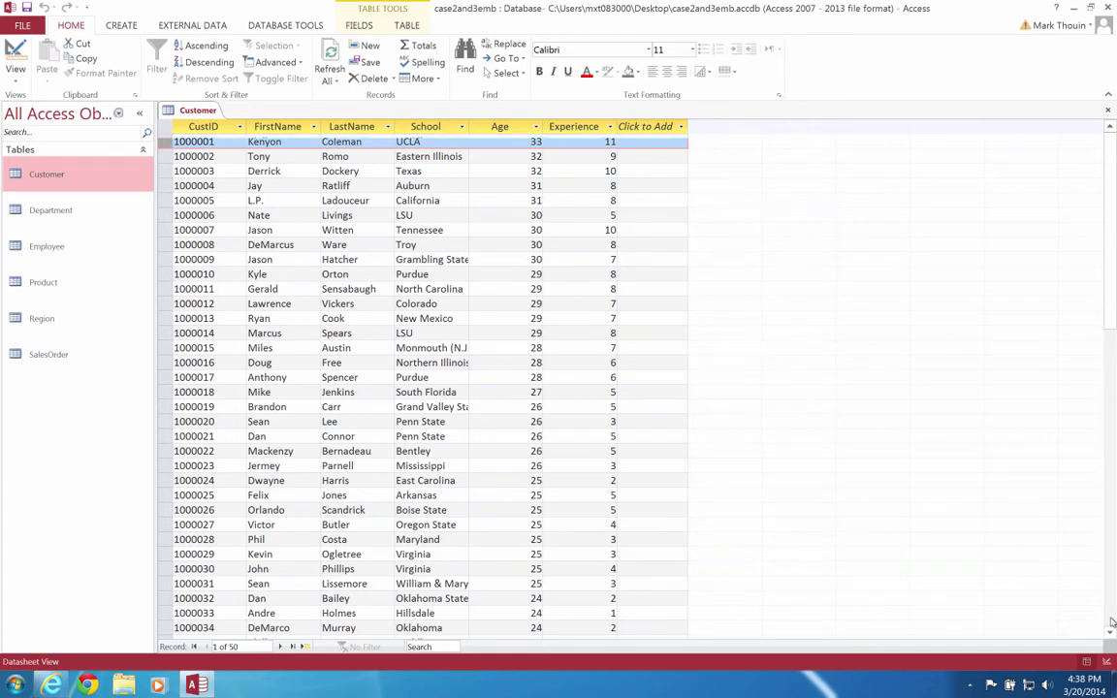
{"action": "left_click", "coordinate": [1111, 621]}
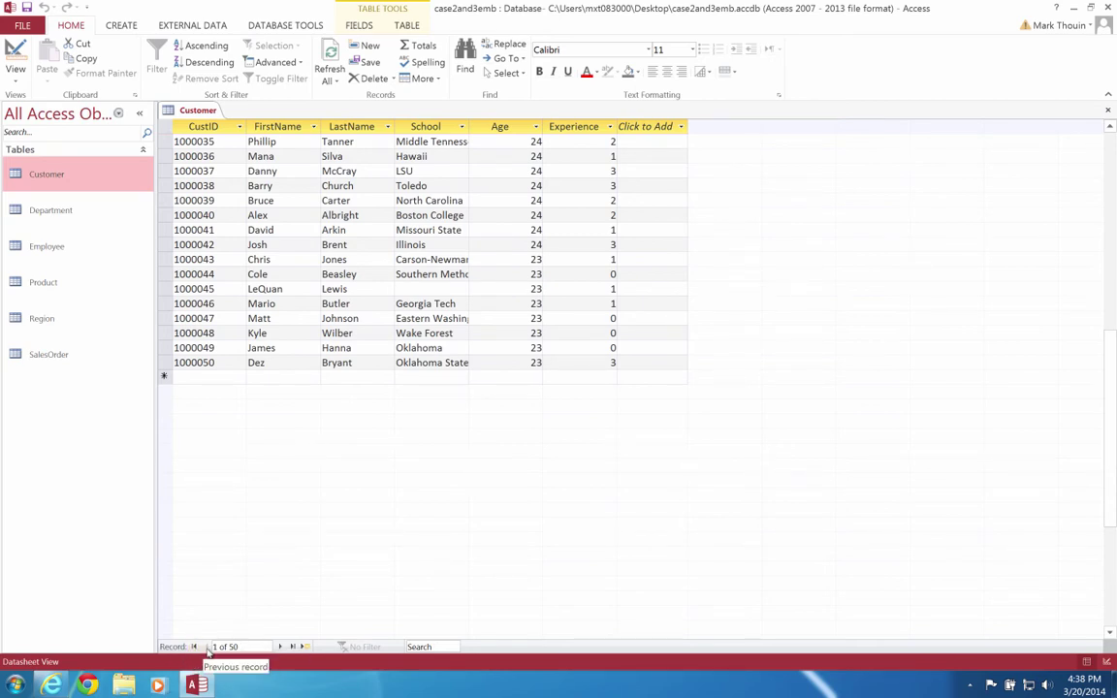
{"action": "left_click", "coordinate": [290, 646]}
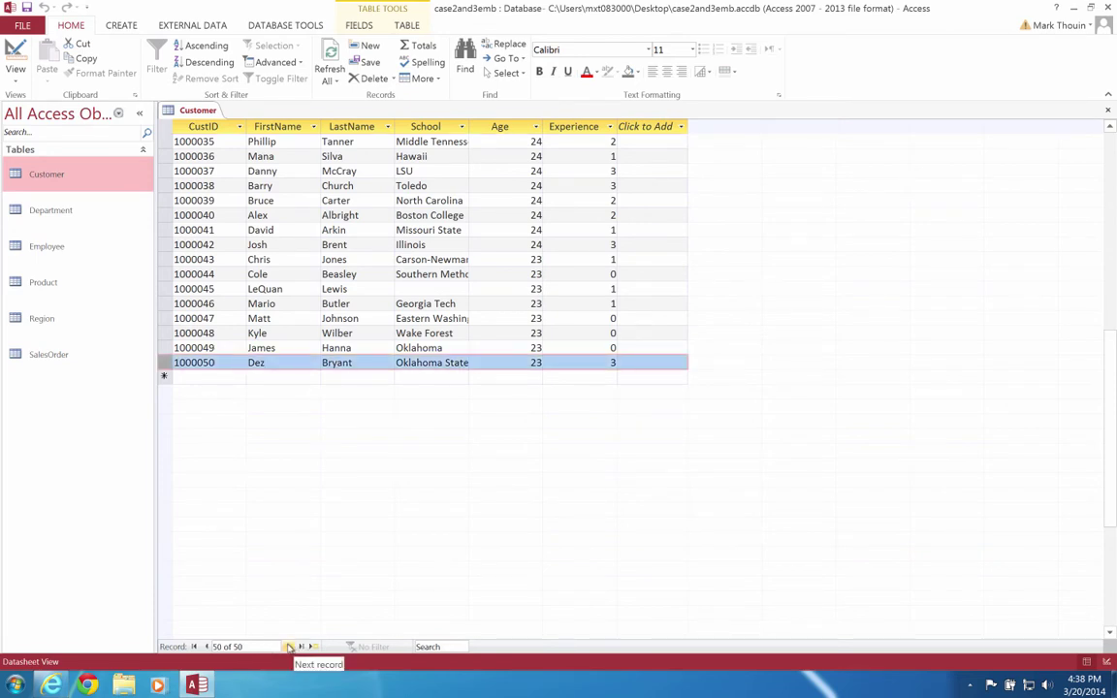
{"action": "left_click", "coordinate": [291, 647]}
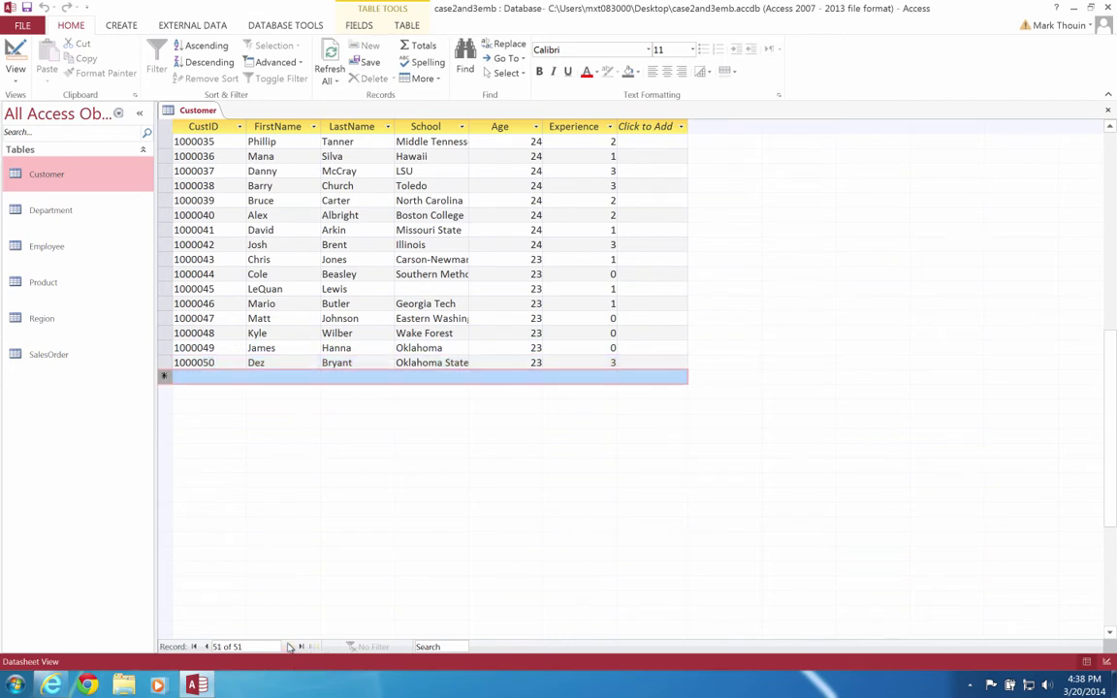
{"action": "left_click", "coordinate": [206, 647]}
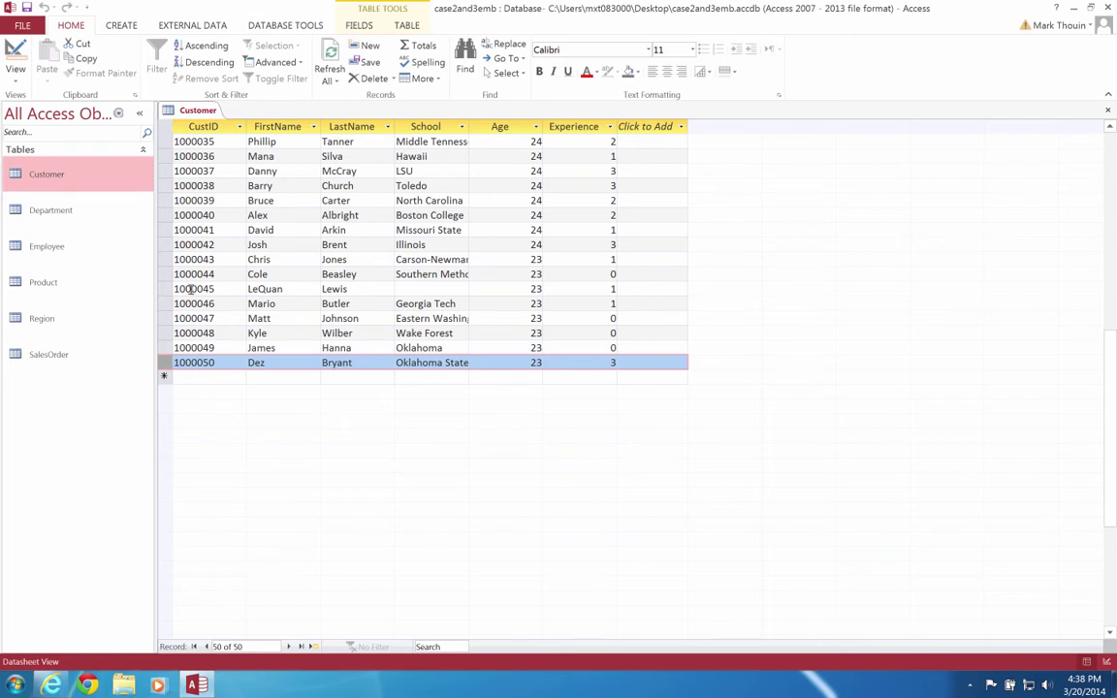
{"action": "left_click", "coordinate": [1114, 147]}
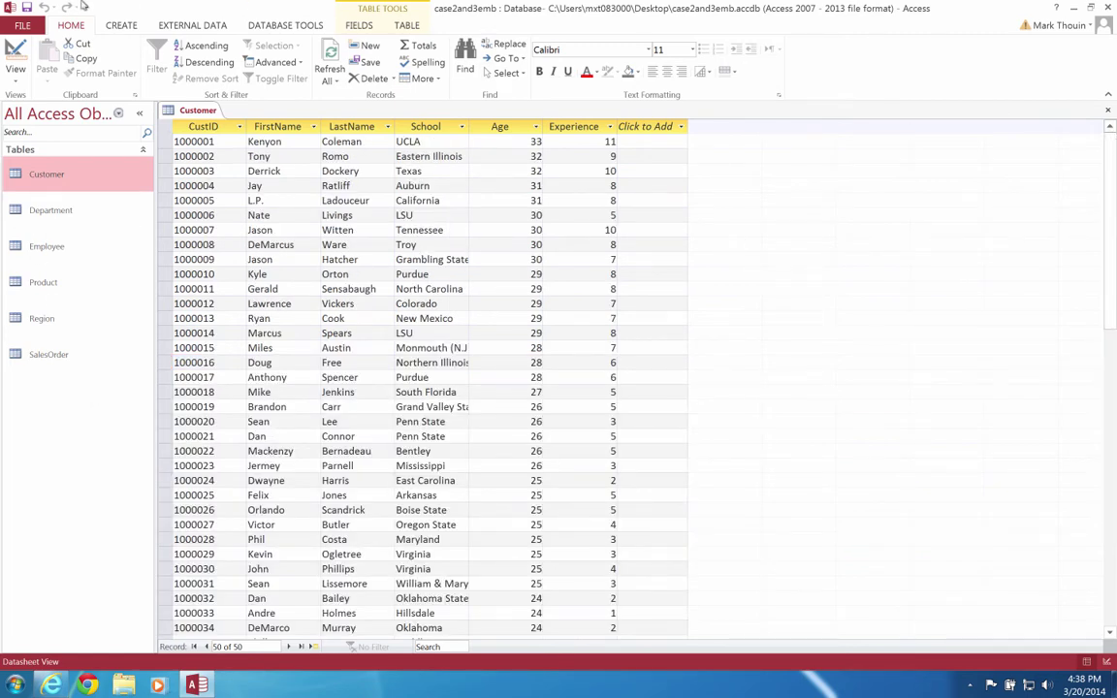
Alternate the Customer table between its design and its datasheet, ending in Design view
{"action": "left_click", "coordinate": [15, 55]}
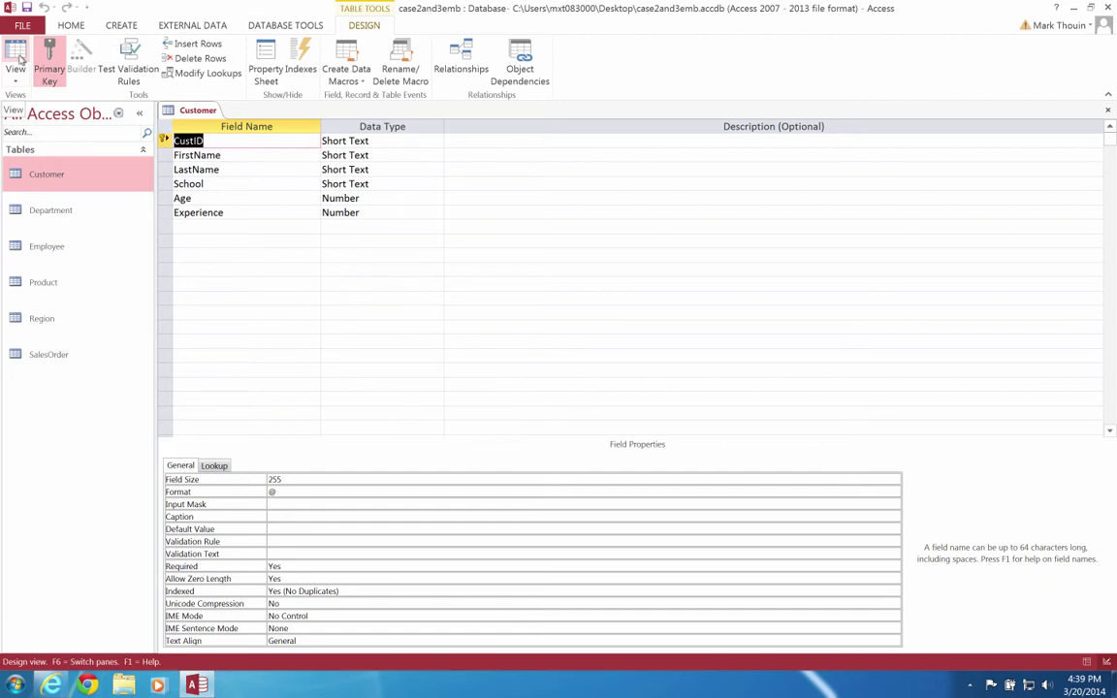
{"action": "left_click", "coordinate": [17, 56]}
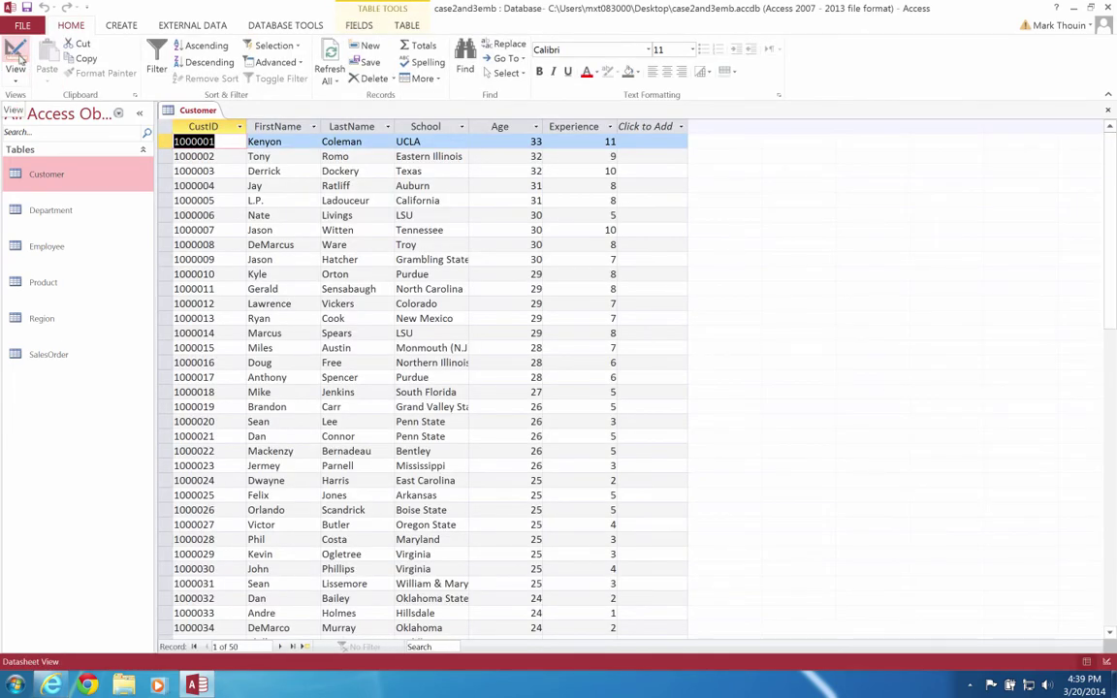
{"action": "left_click", "coordinate": [18, 56]}
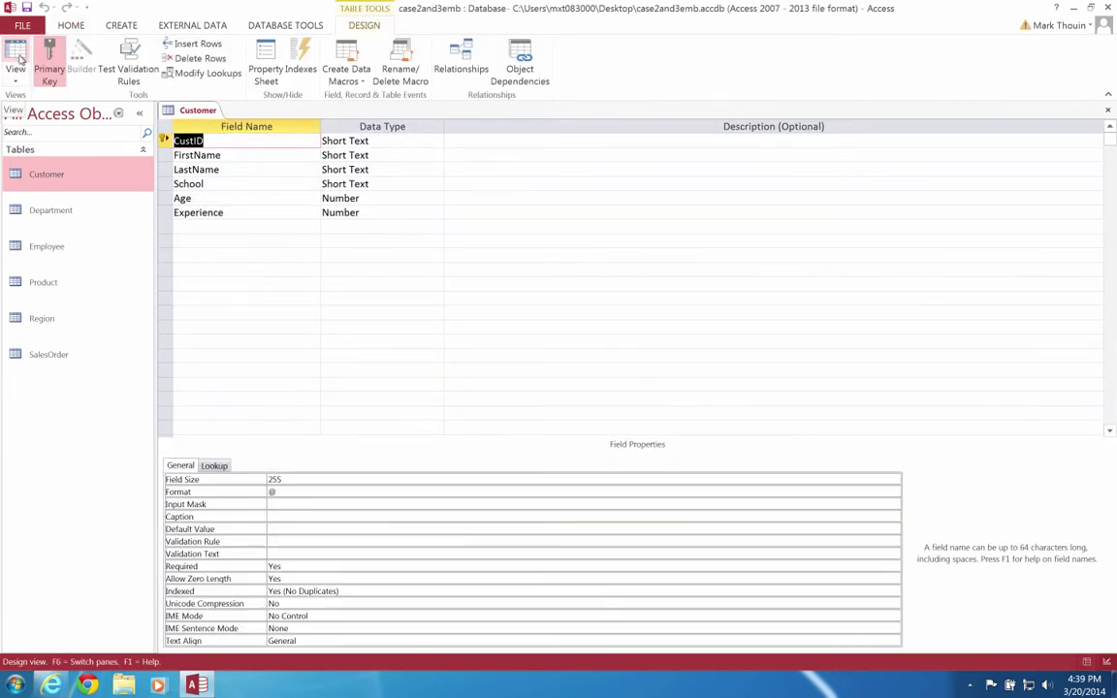
Review the data types available for the CustID and Age fields in the Customer table's design
{"action": "left_click", "coordinate": [417, 140]}
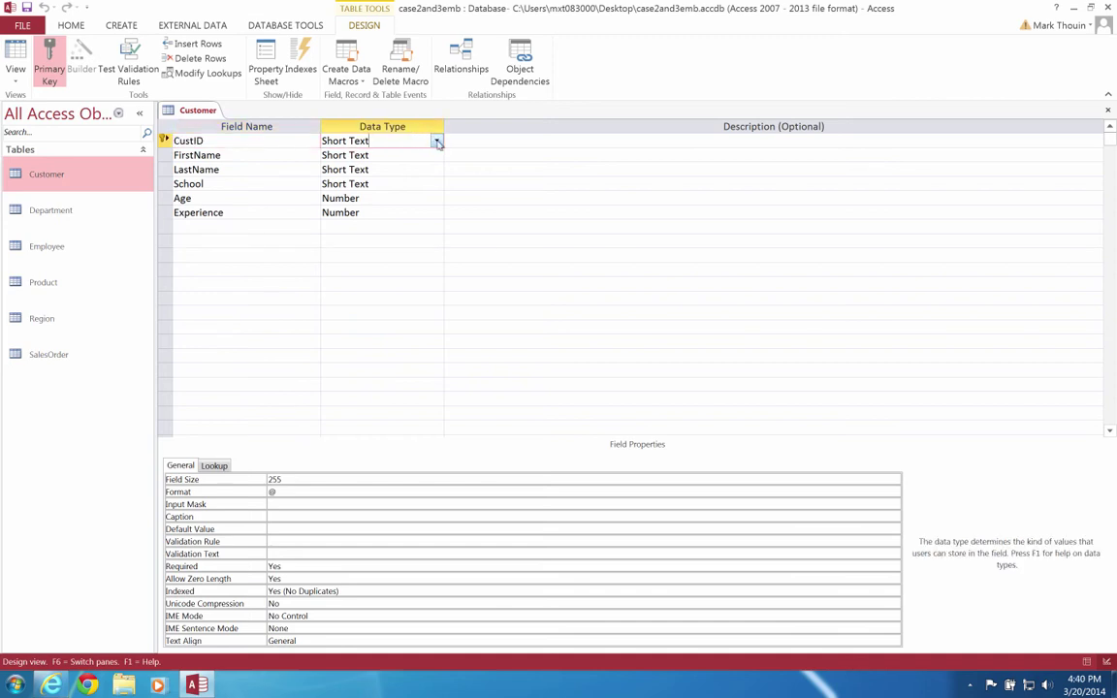
{"action": "left_click", "coordinate": [437, 141]}
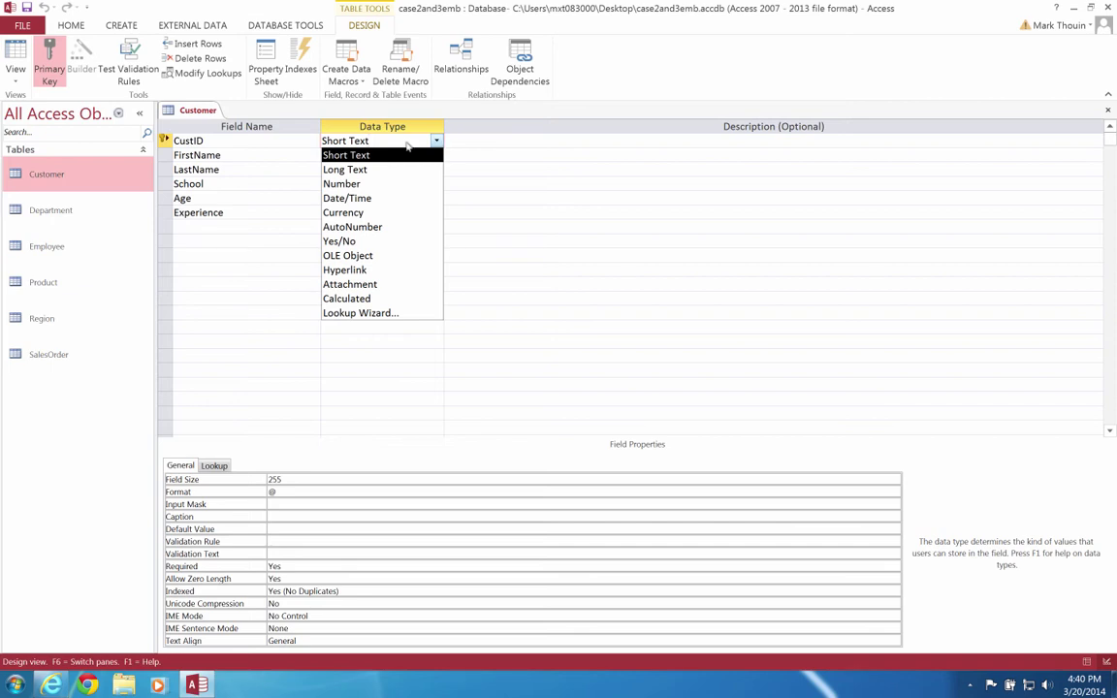
{"action": "left_click", "coordinate": [281, 152]}
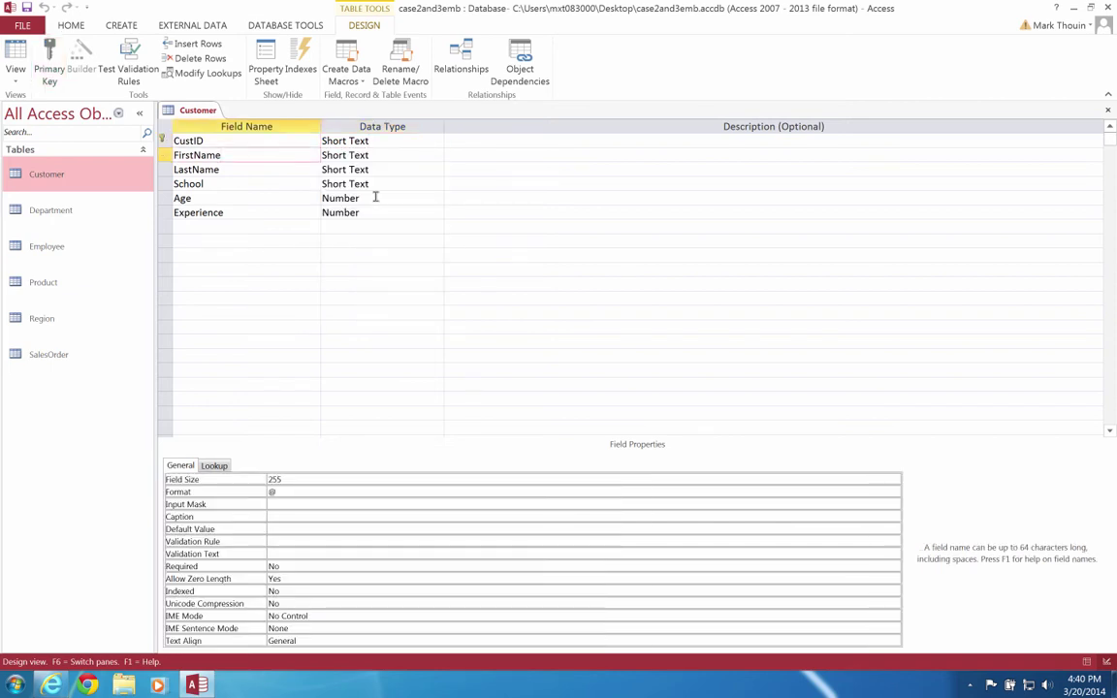
{"action": "left_click", "coordinate": [411, 203]}
{"action": "left_click", "coordinate": [438, 199]}
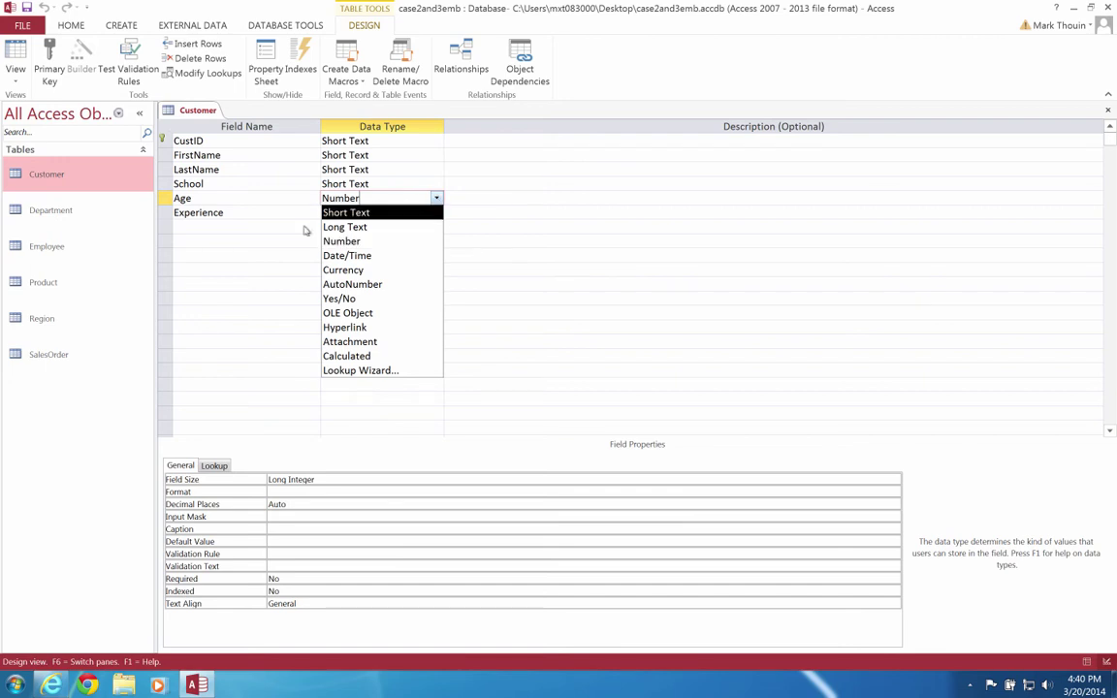
{"action": "left_click", "coordinate": [245, 234]}
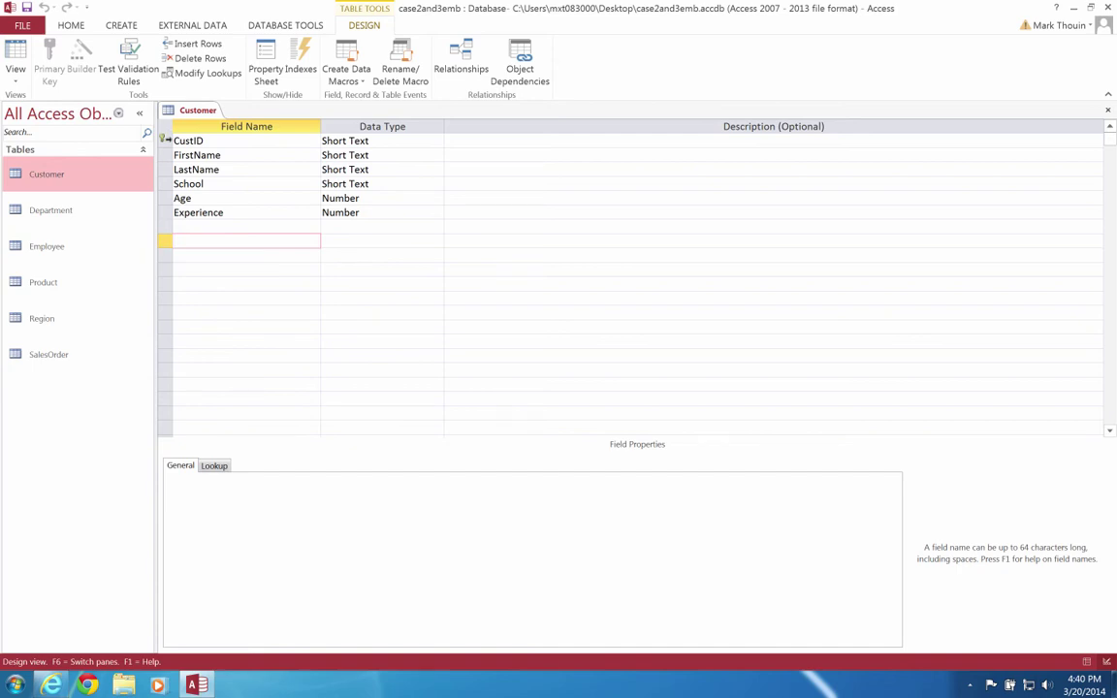
Remove the primary key from the CustID field and assign it to CustID again
{"action": "left_click", "coordinate": [237, 139]}
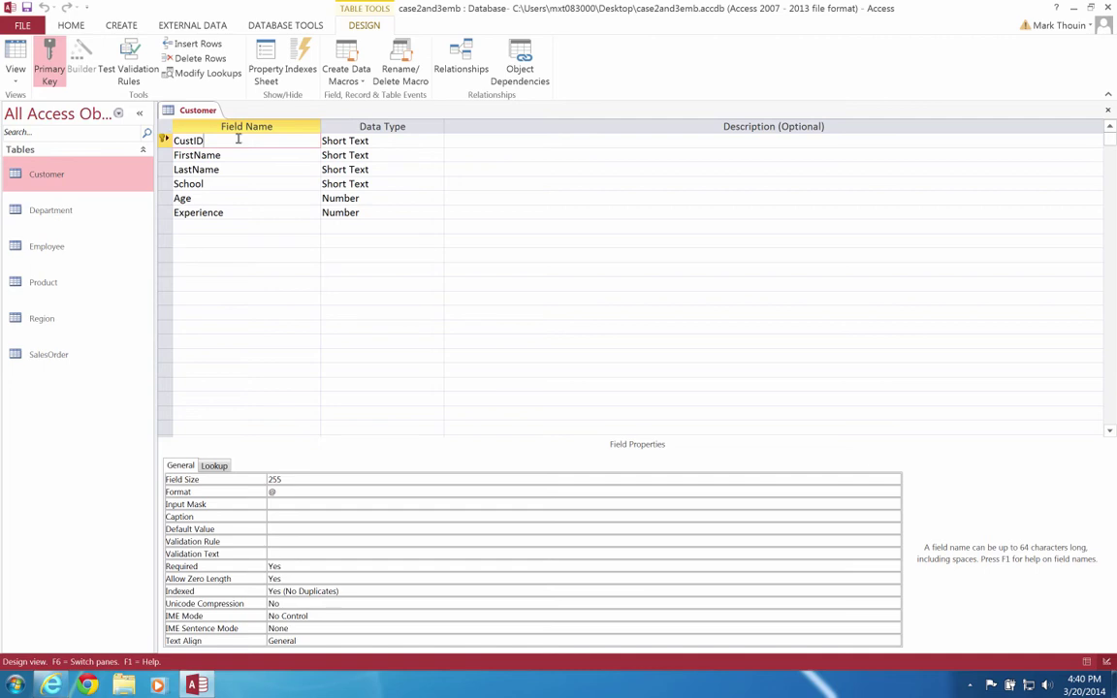
{"action": "left_click", "coordinate": [48, 76]}
{"action": "left_click", "coordinate": [48, 74]}
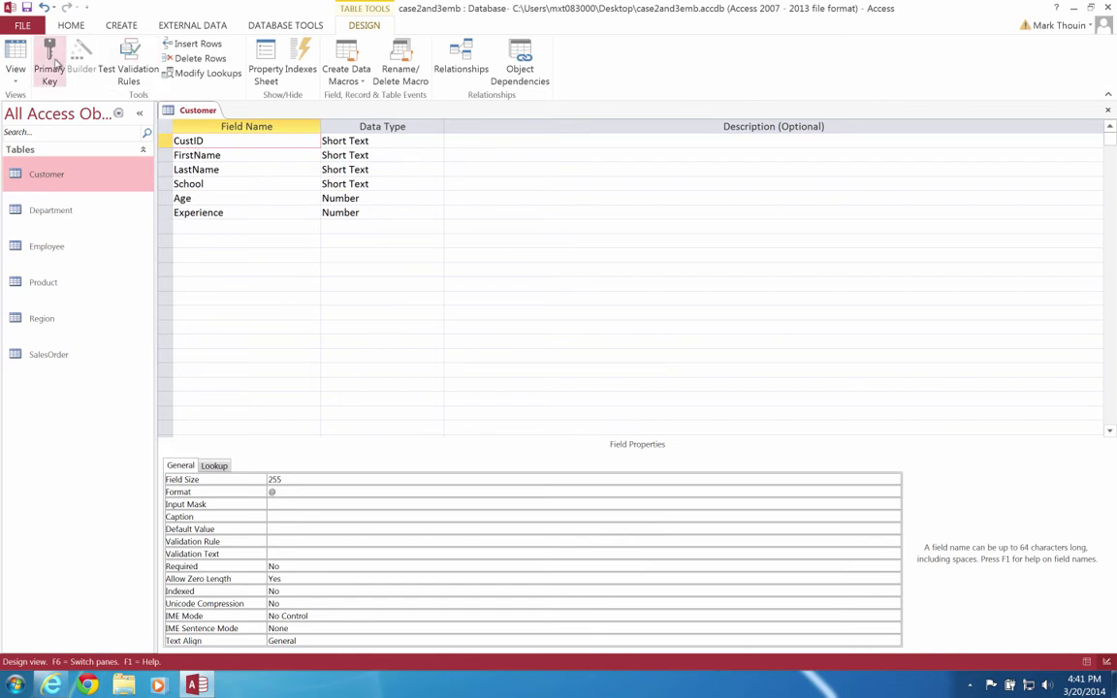
{"action": "left_click", "coordinate": [51, 70]}
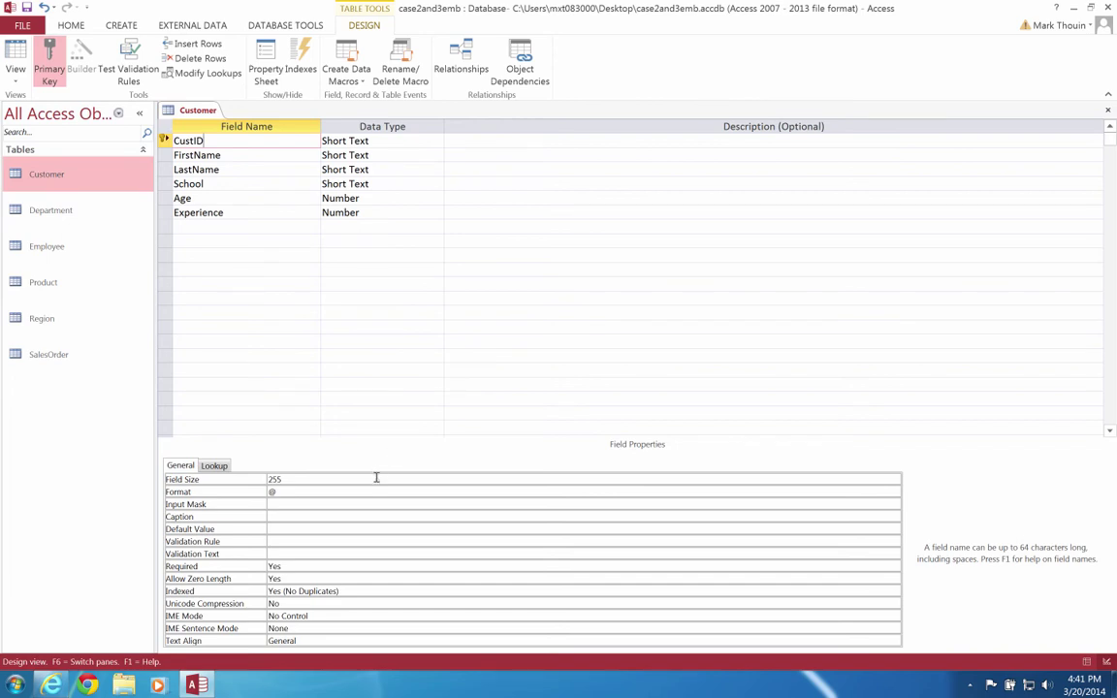
Inspect the CustID field's data type and its Required, Allow Zero Length and Indexed properties
{"action": "left_click", "coordinate": [346, 570]}
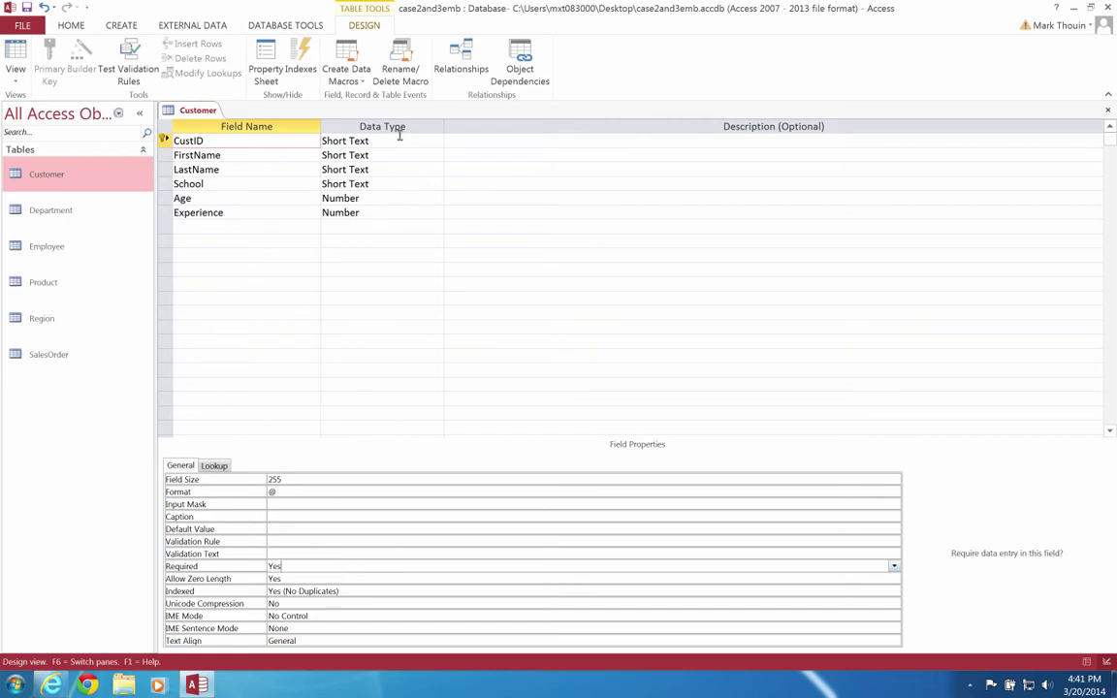
{"action": "left_click", "coordinate": [402, 143]}
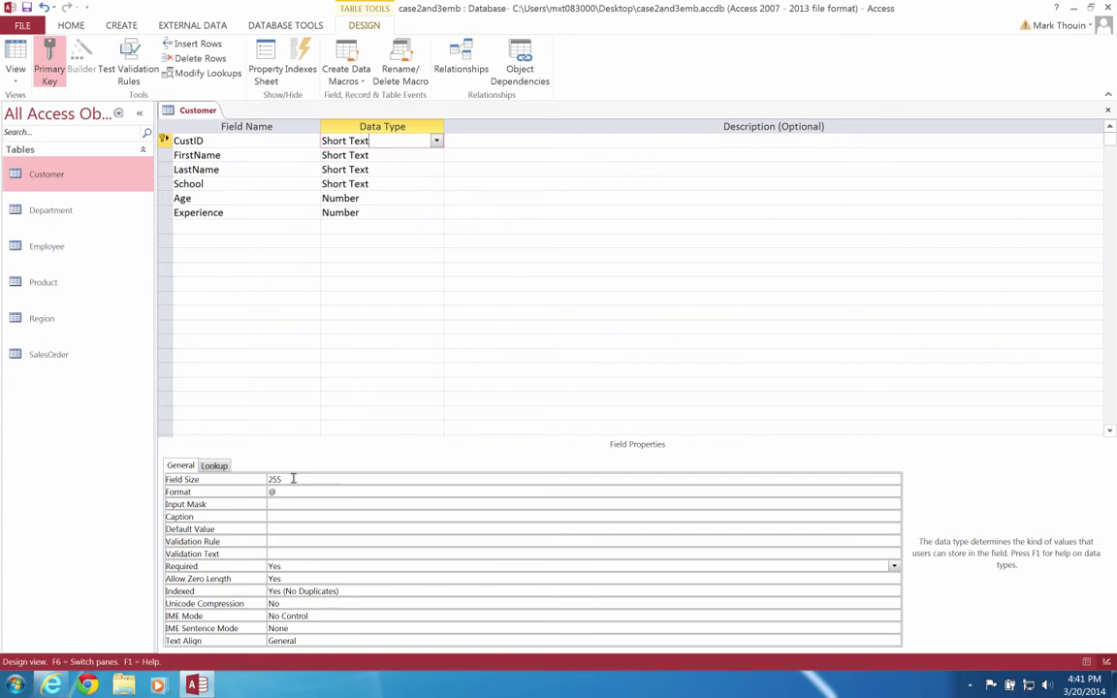
{"action": "left_click", "coordinate": [284, 566]}
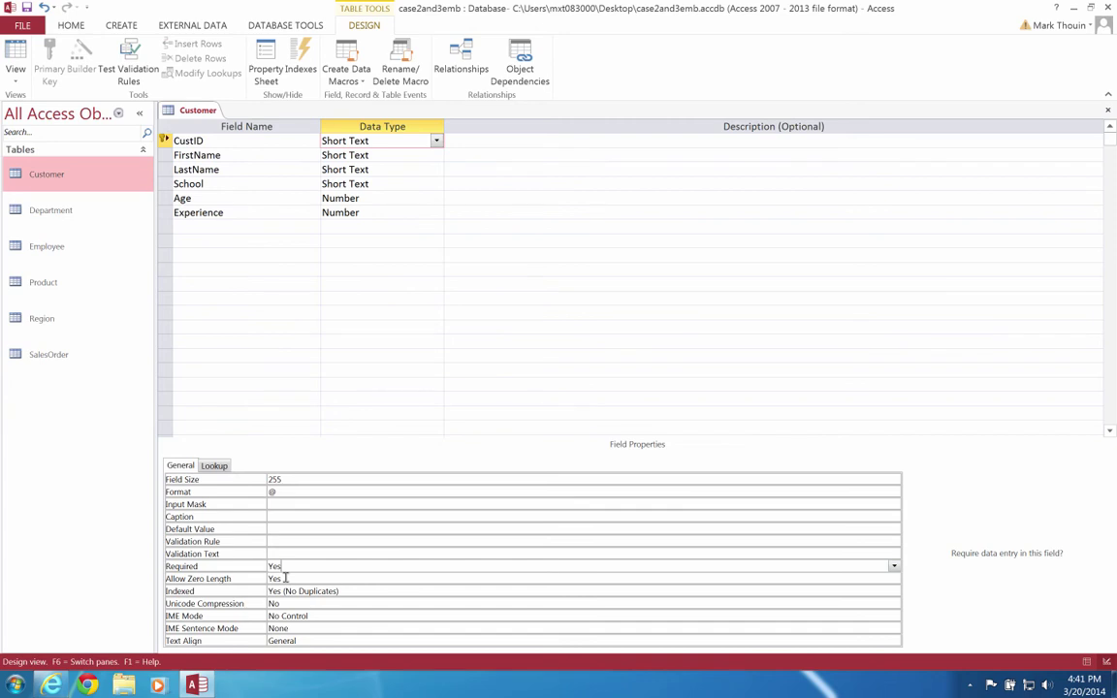
{"action": "left_click", "coordinate": [286, 578]}
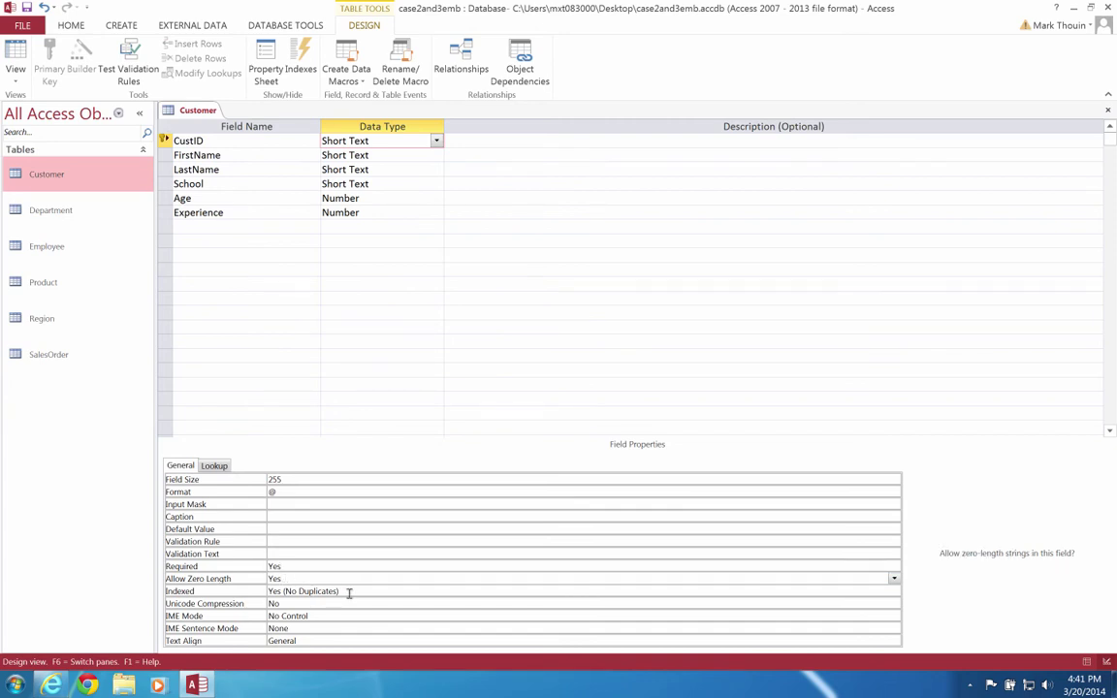
{"action": "left_click", "coordinate": [351, 592]}
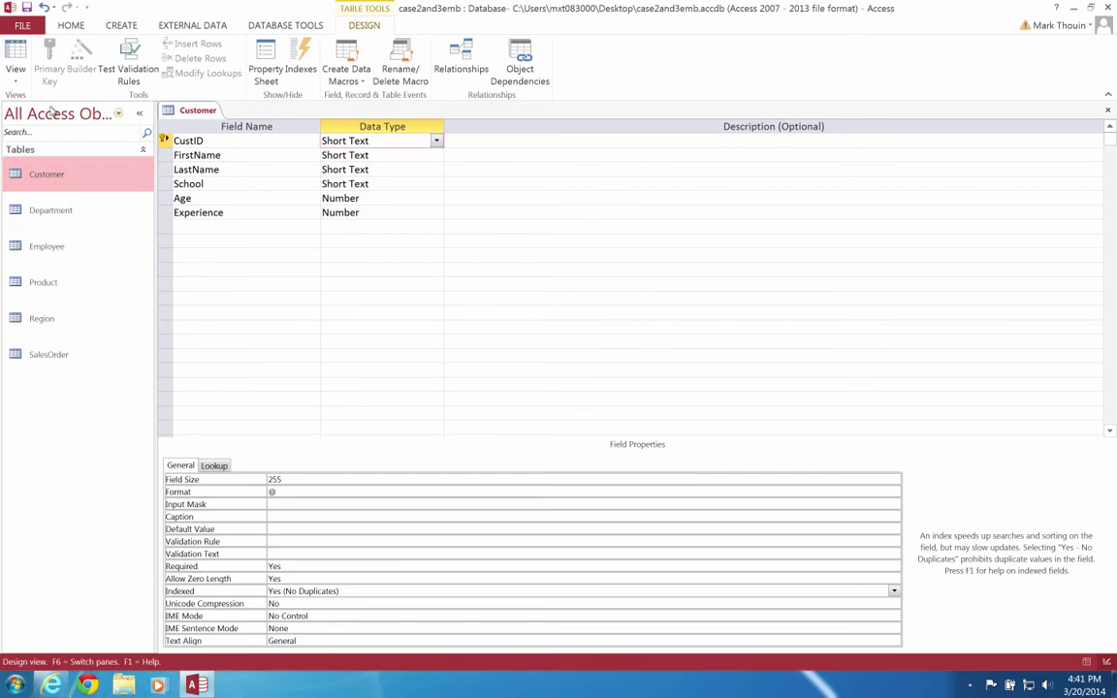
Save the Customer table's design changes and show the table in Datasheet view
{"action": "left_click", "coordinate": [18, 60]}
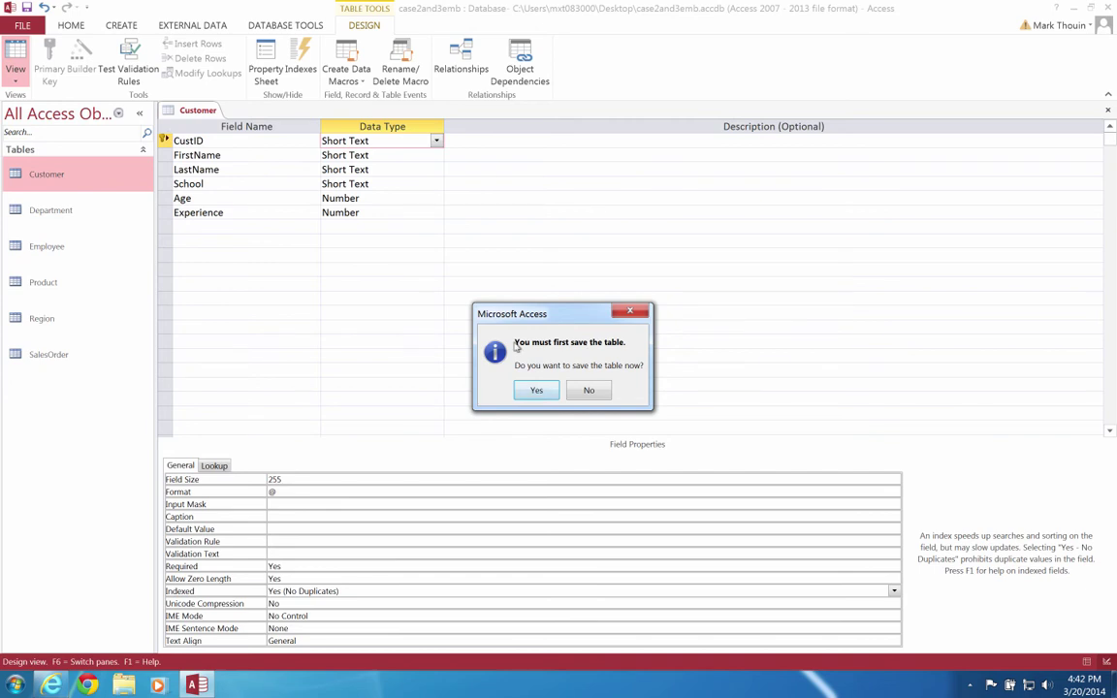
{"action": "left_click", "coordinate": [532, 392]}
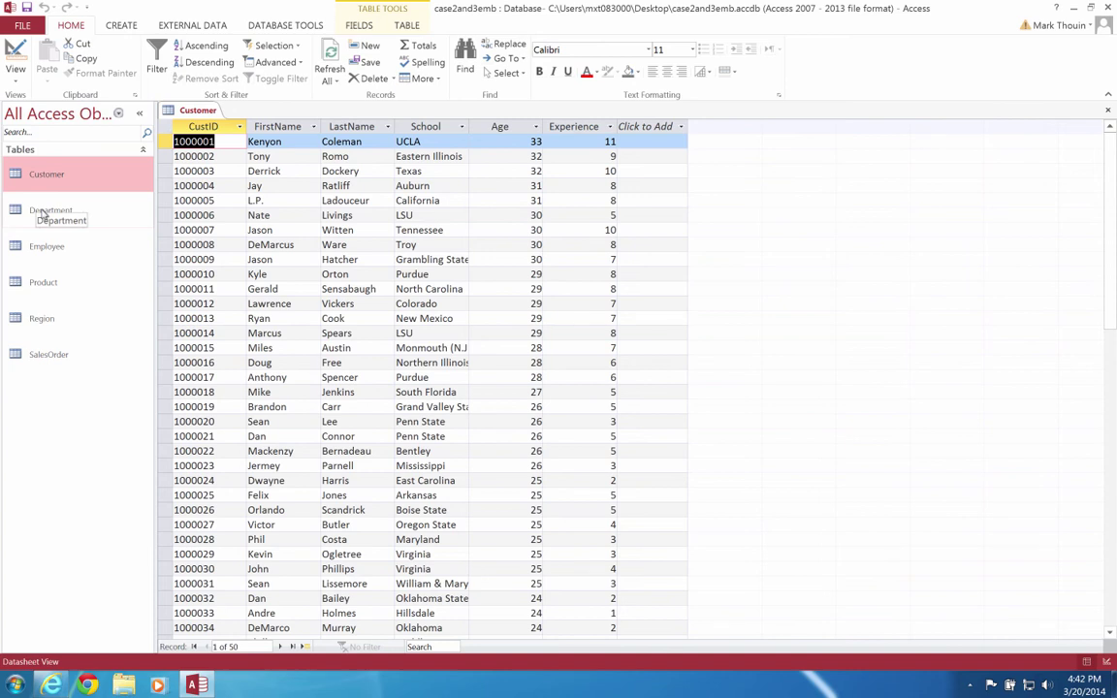
Open the SalesOrder table and browse its records through to the last one, returning to the first records
{"action": "double_click", "coordinate": [49, 355]}
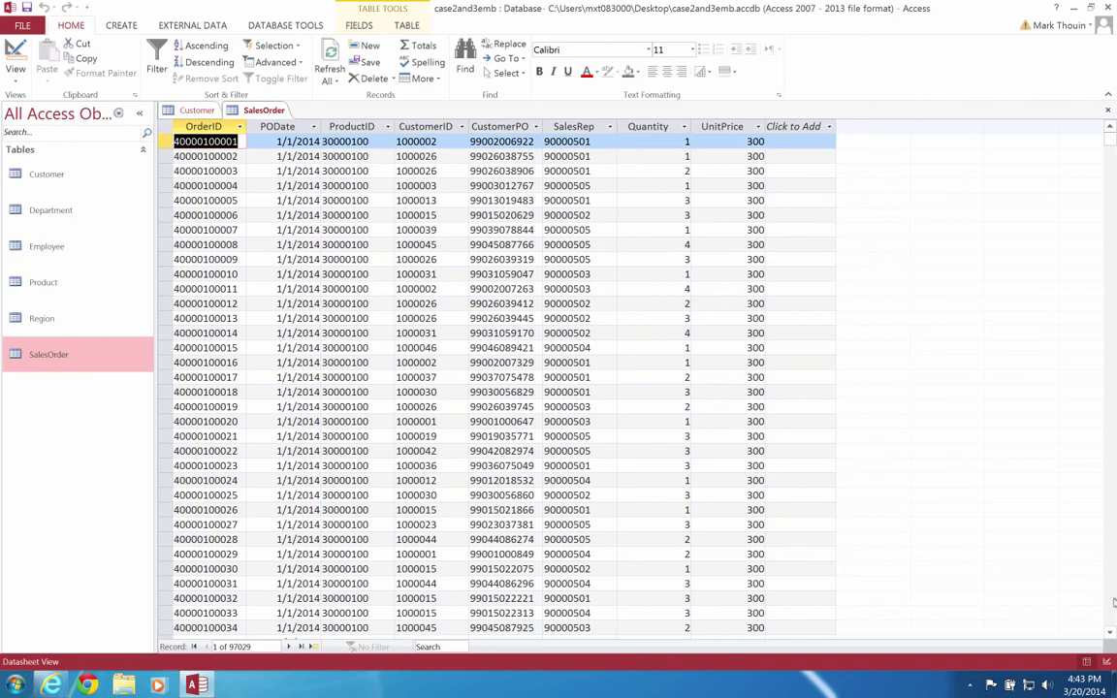
{"action": "left_click_drag", "start_coordinate": [1114, 618], "coordinate": [1114, 618]}
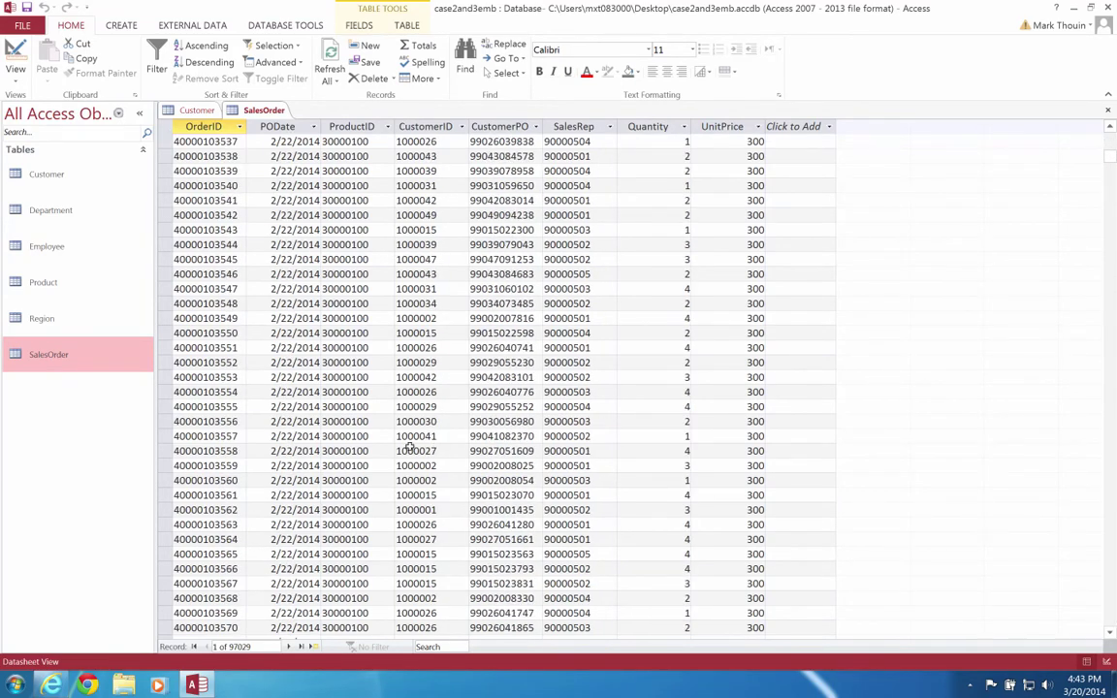
{"action": "left_click", "coordinate": [301, 647]}
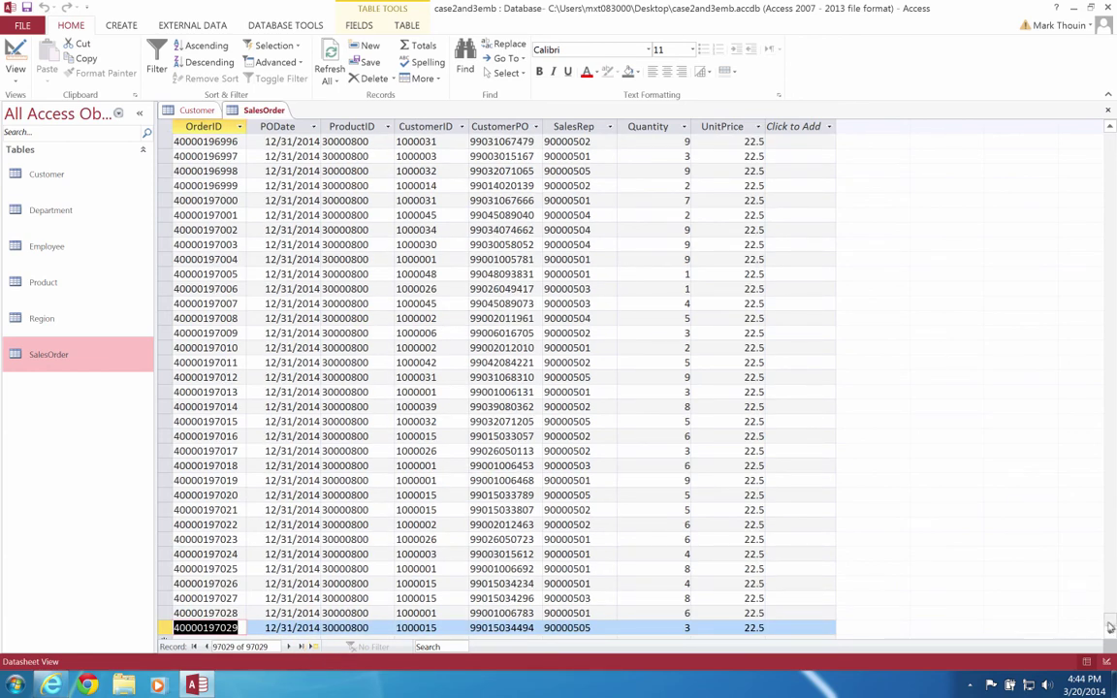
{"action": "left_click_drag", "start_coordinate": [1111, 628], "coordinate": [1114, 138]}
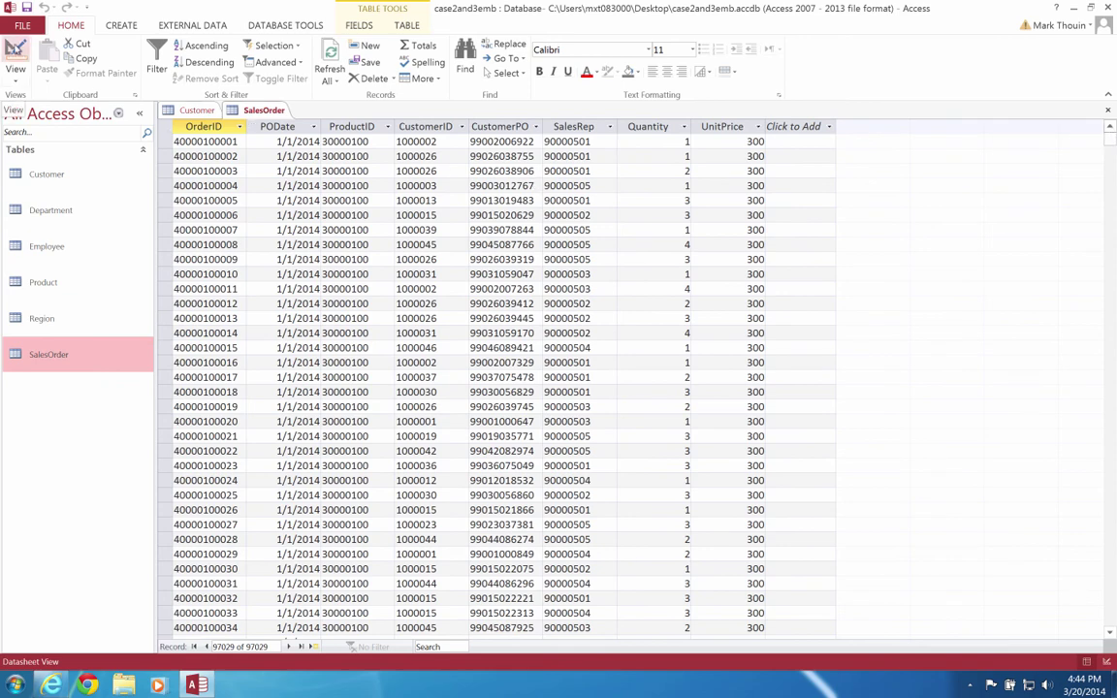
Review the SalesOrder table's fields, data types and primary key in Design view, and return to its datasheet
{"action": "left_click", "coordinate": [15, 54]}
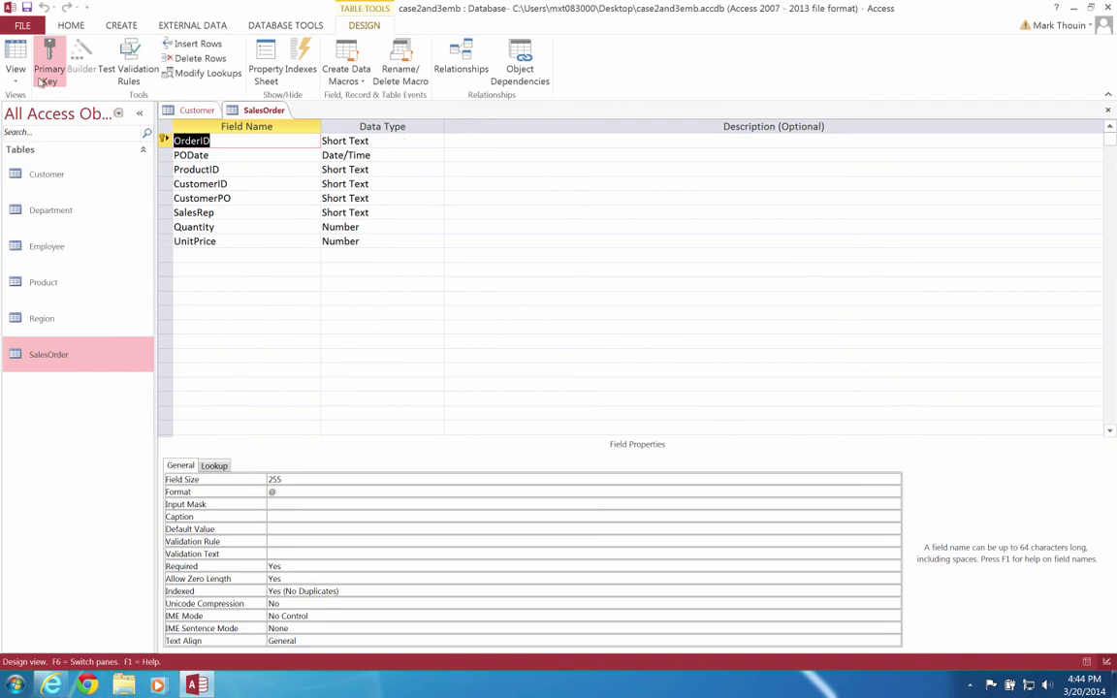
{"action": "left_click", "coordinate": [15, 56]}
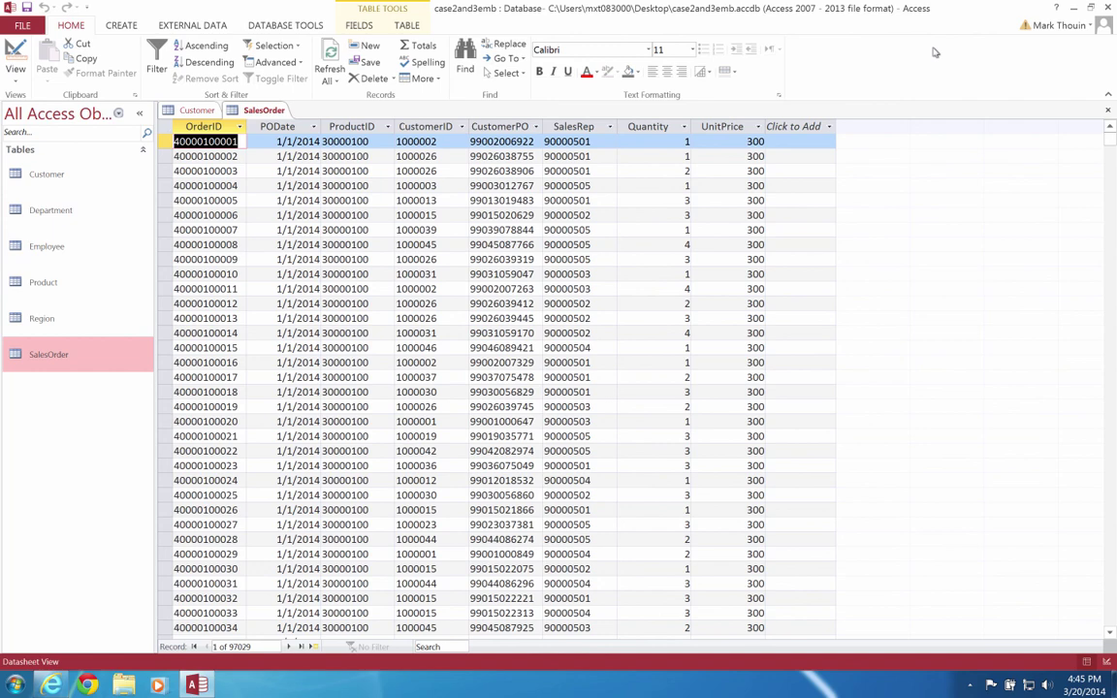
Switch from Access to the Mac desktop space with the web browser window
{"action": "key", "text": "ctrl+Left"}
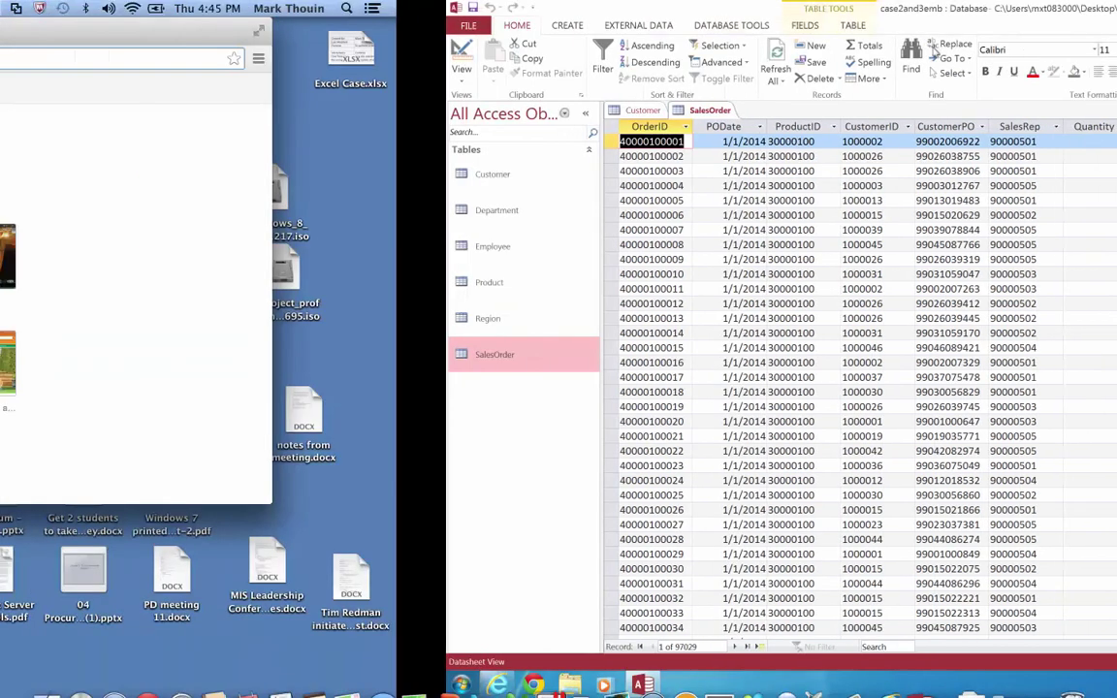